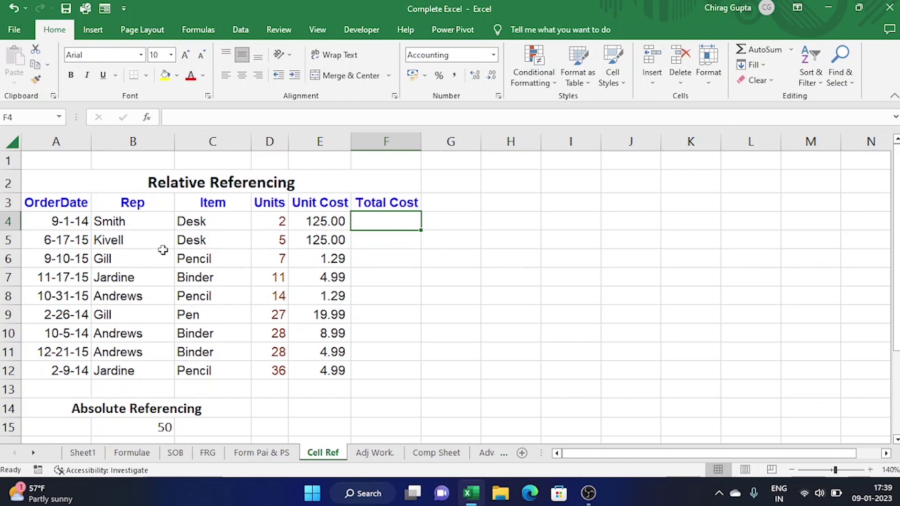
Step: Examine the Relative Referencing table, including its Units, Unit Cost and Total Cost columns
click(203, 188)
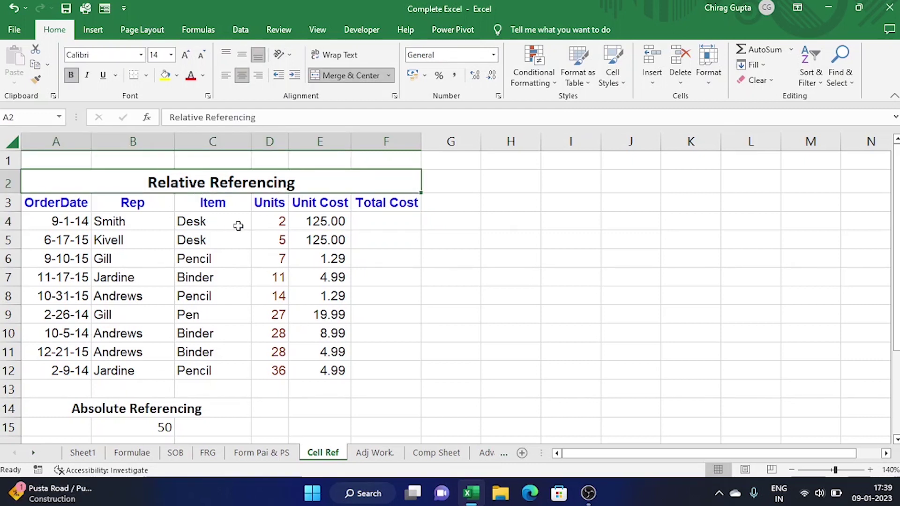
click(337, 226)
click(397, 227)
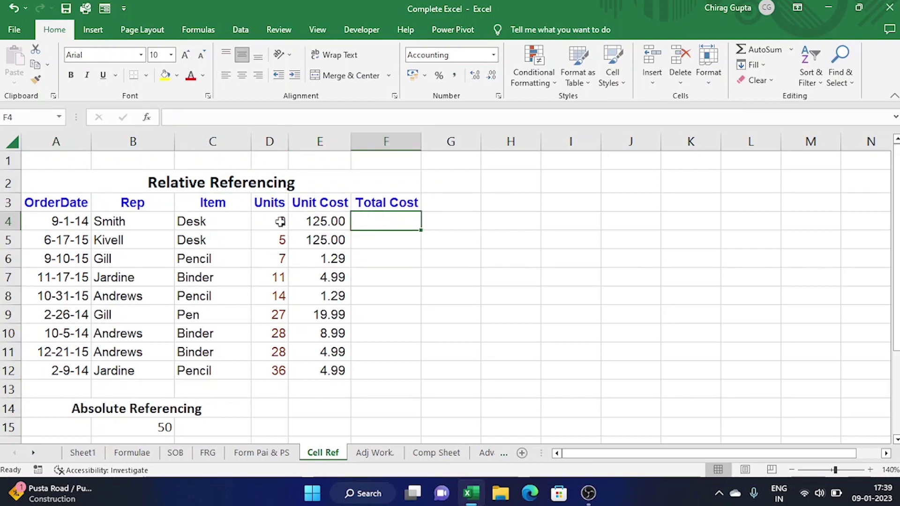
drag(70, 202, 375, 370)
click(240, 215)
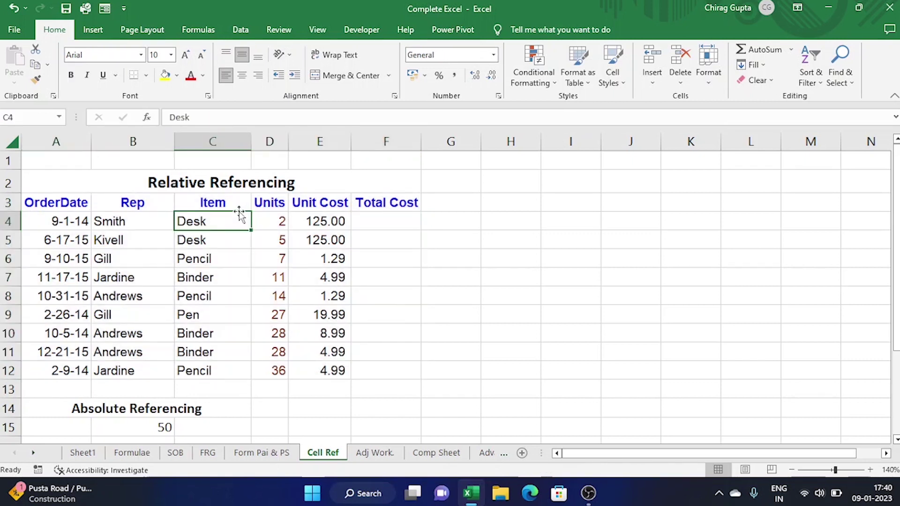
click(257, 206)
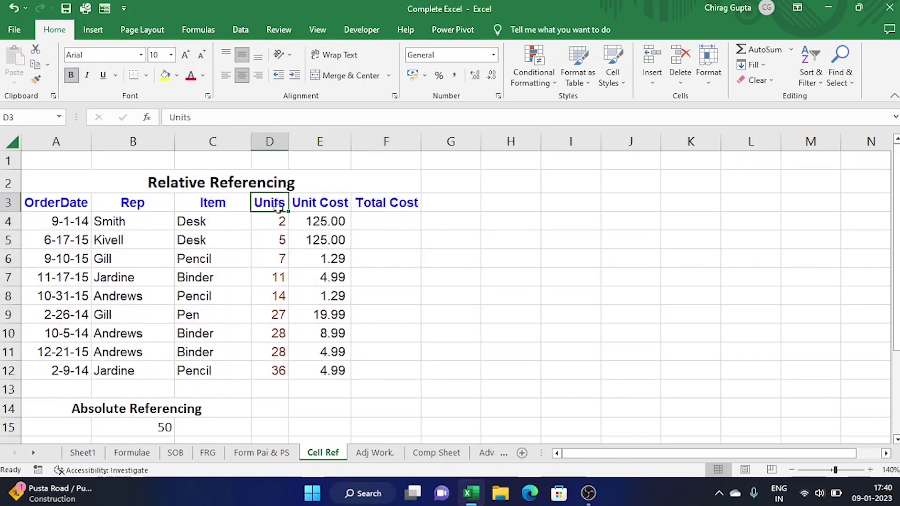
click(305, 210)
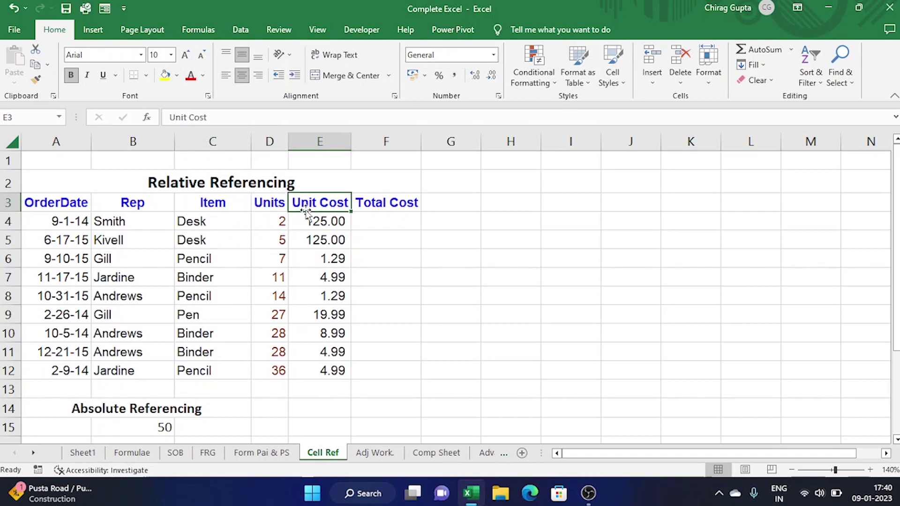
Step: Enter the formula =D4*E4 in cell F4 to multiply the first order's units by its unit cost
click(369, 227)
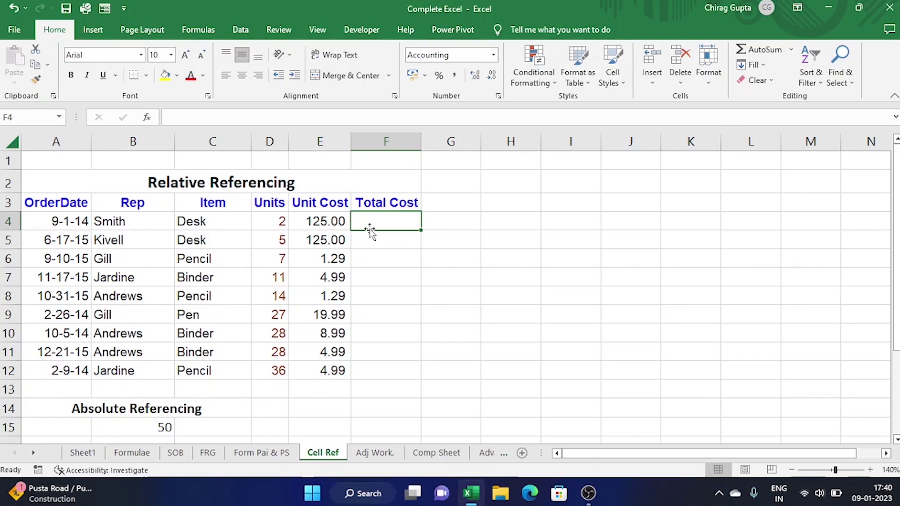
text(=)
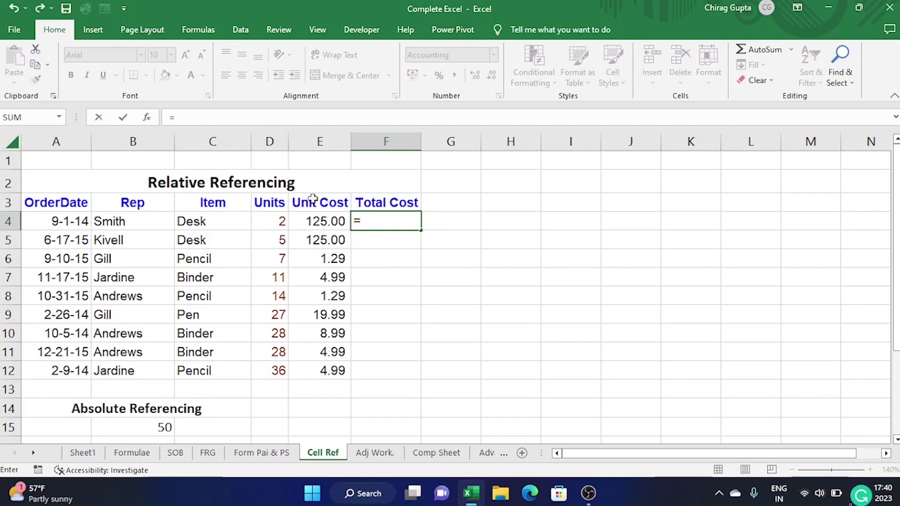
click(274, 224)
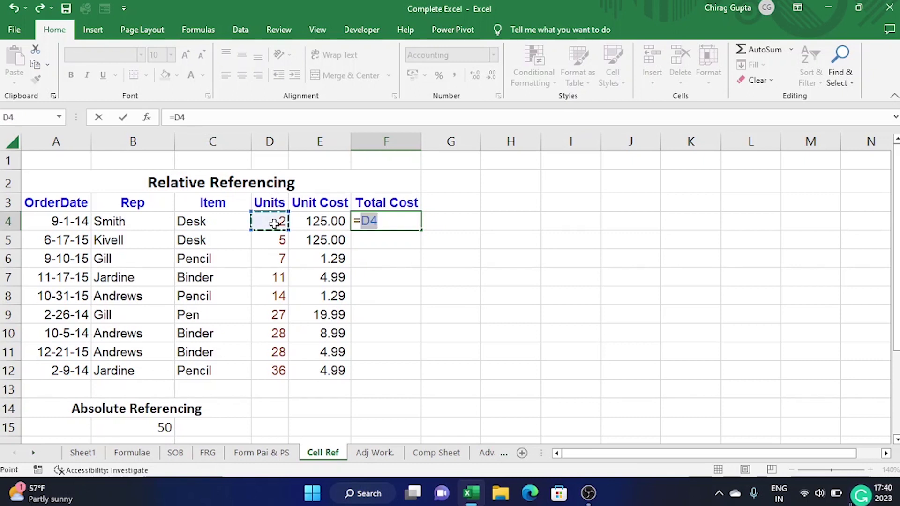
text(*)
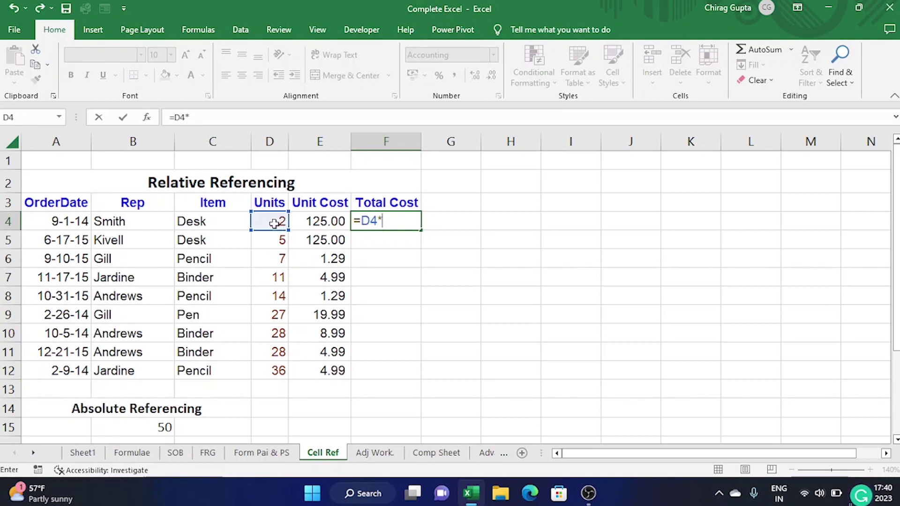
click(293, 221)
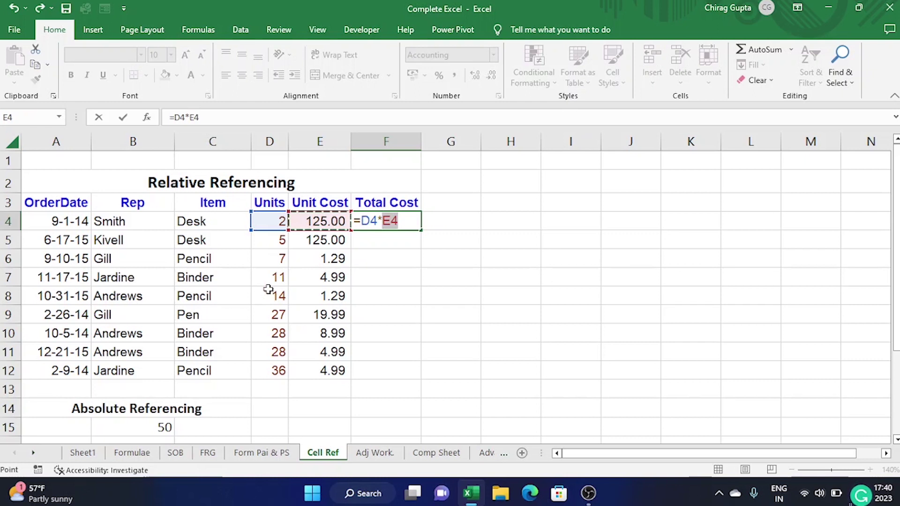
key(Return)
click(399, 224)
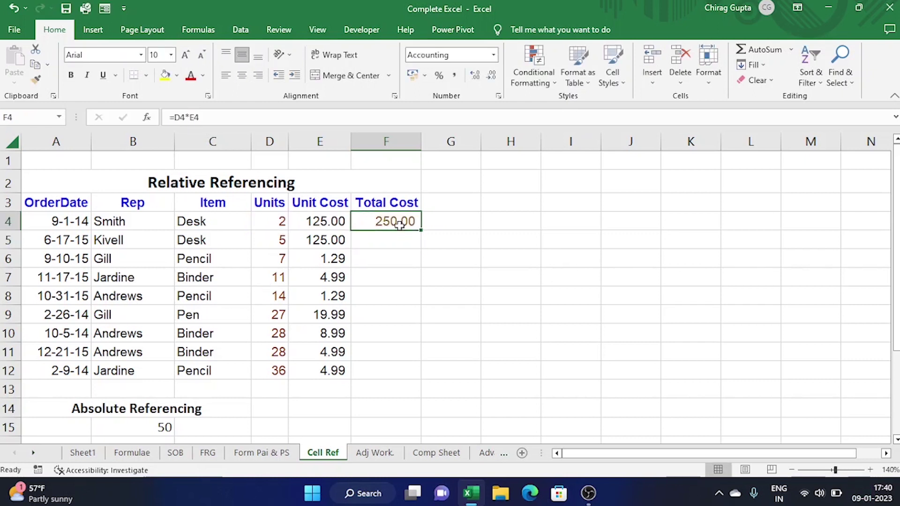
Step: Fill the Total Cost formula from F4 down through F12
click(399, 238)
click(401, 257)
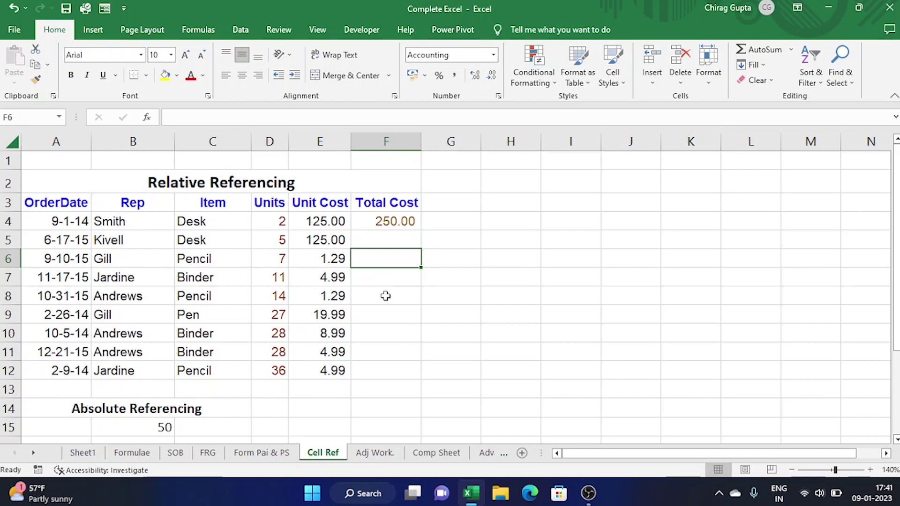
click(392, 224)
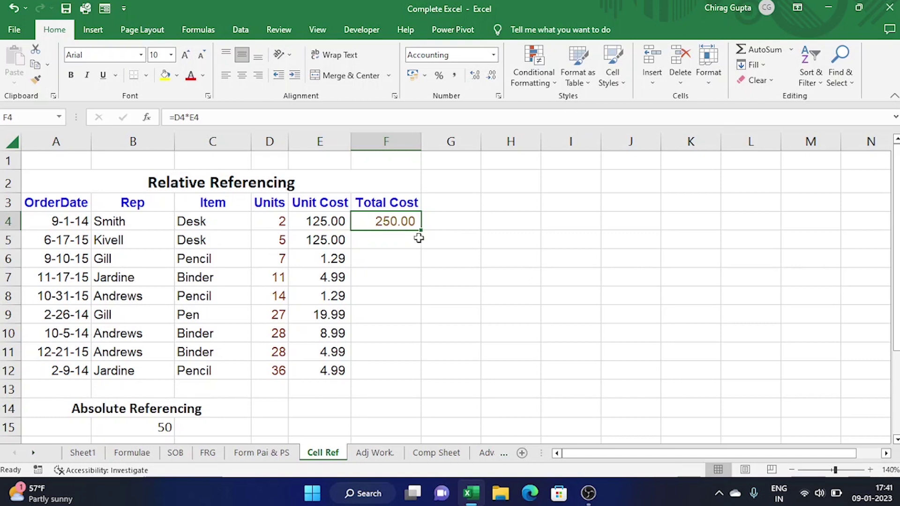
drag(421, 234, 421, 373)
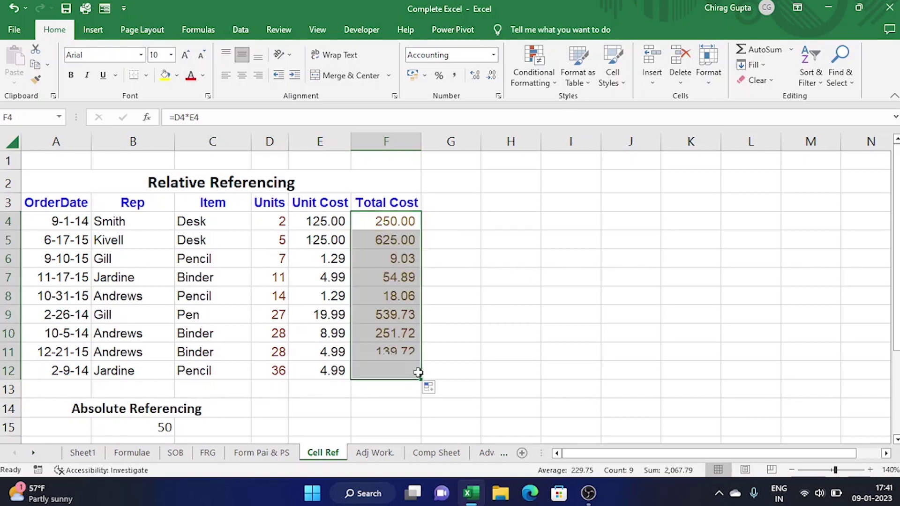
Step: Inspect the formulas in the first Total Cost rows, F4 to F6, to see how their references shift
click(370, 234)
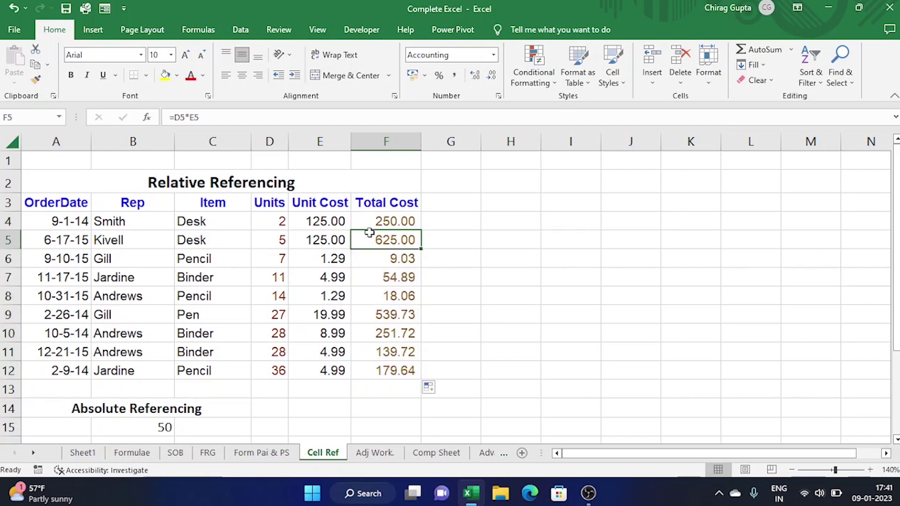
key(Right)
key(Down)
key(Down)
key(Down)
key(Left)
key(Left)
key(Up)
key(Up)
key(Up)
key(Up)
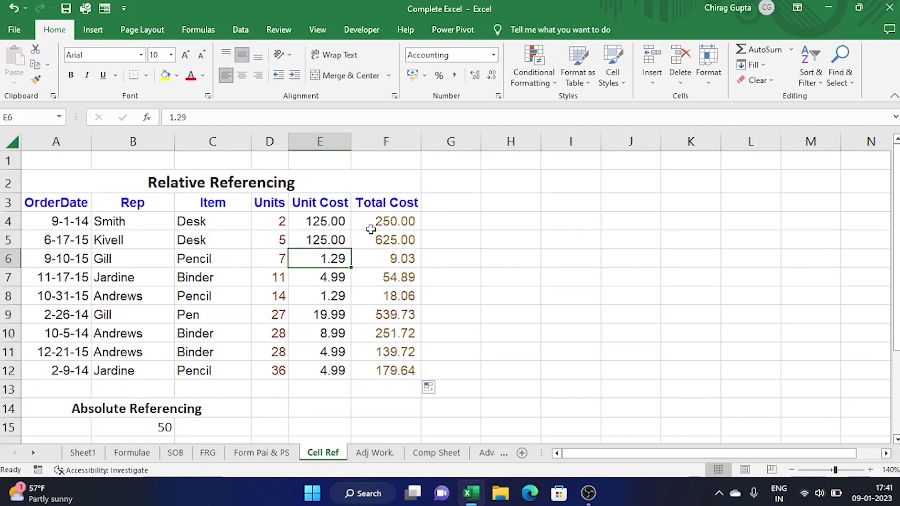
key(Right)
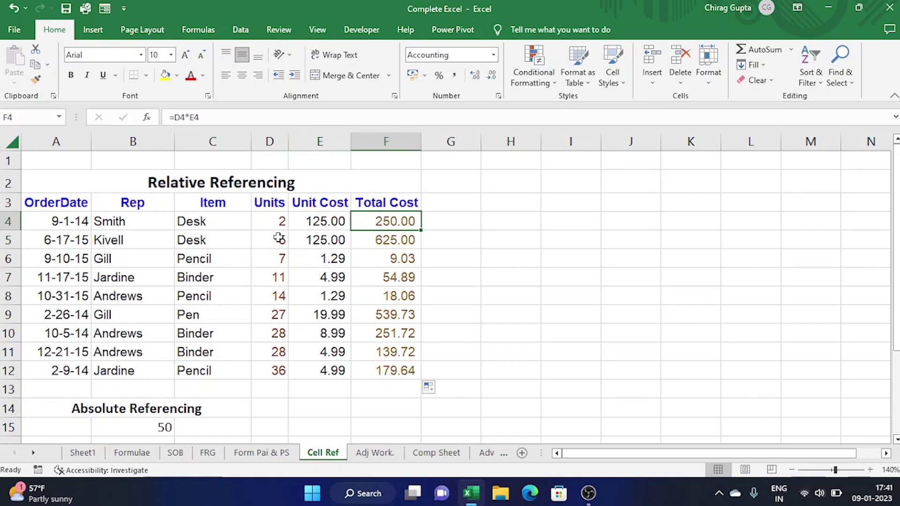
key(Down)
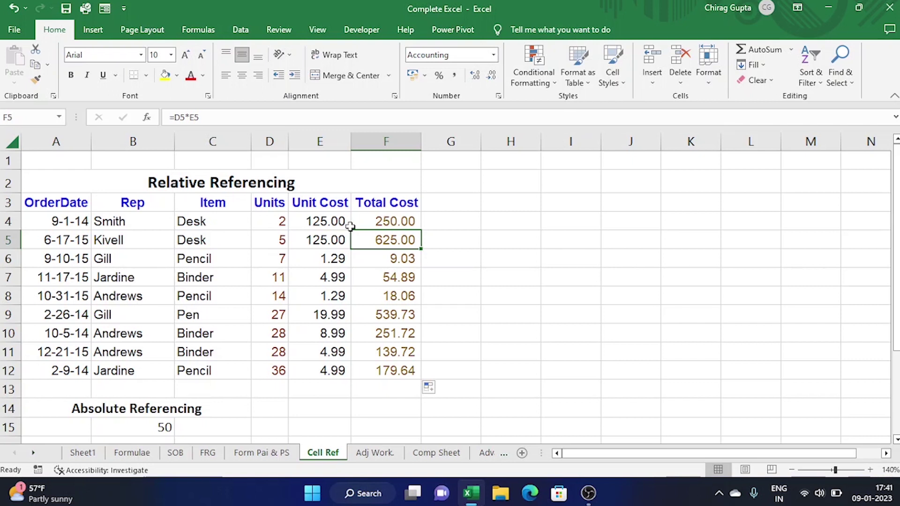
key(Down)
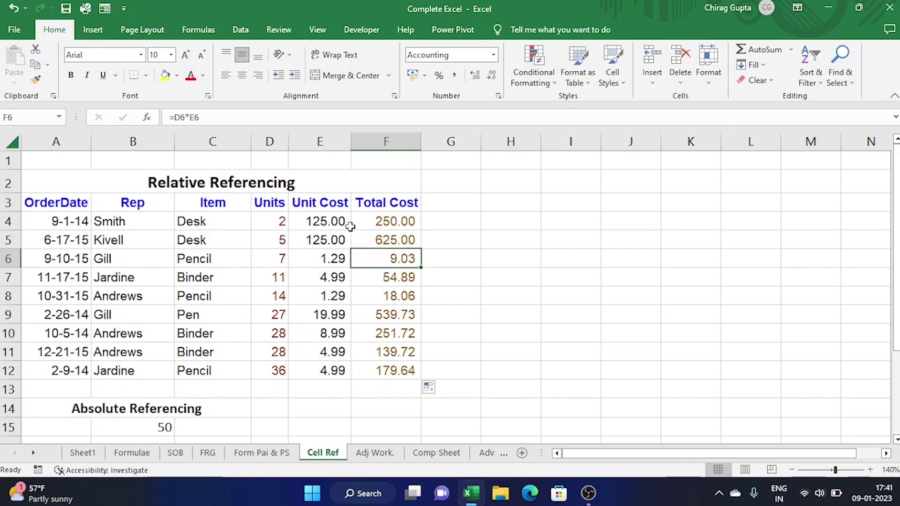
Step: Compare the Total Cost formula in F4 with its source cells D4 and E4 and with the formula in F5
click(358, 224)
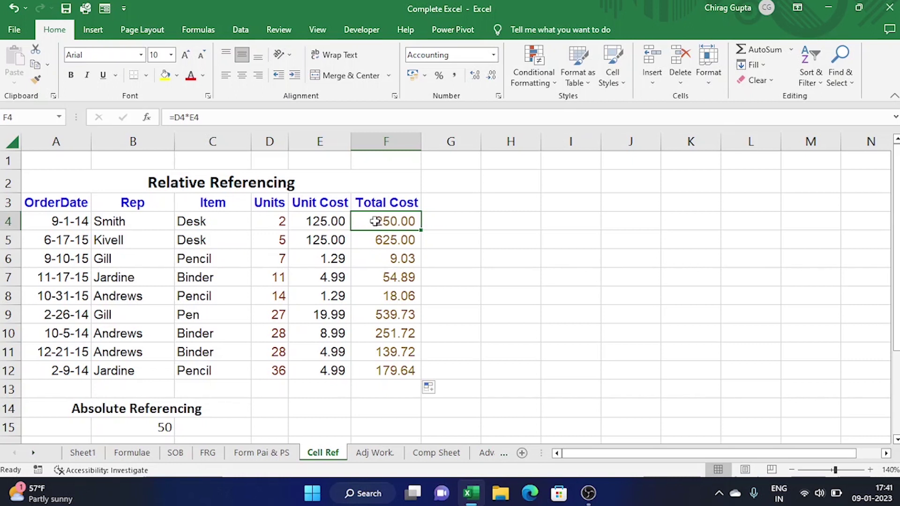
click(284, 224)
click(314, 224)
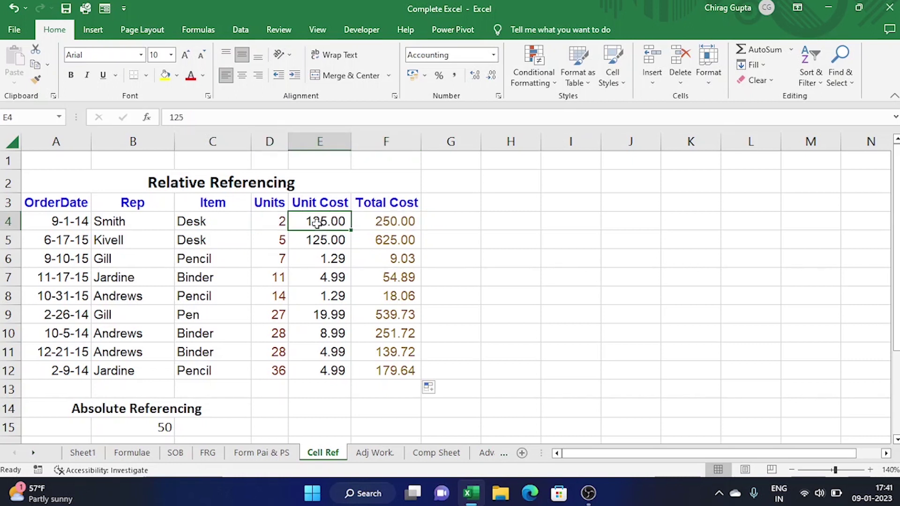
click(279, 225)
click(381, 221)
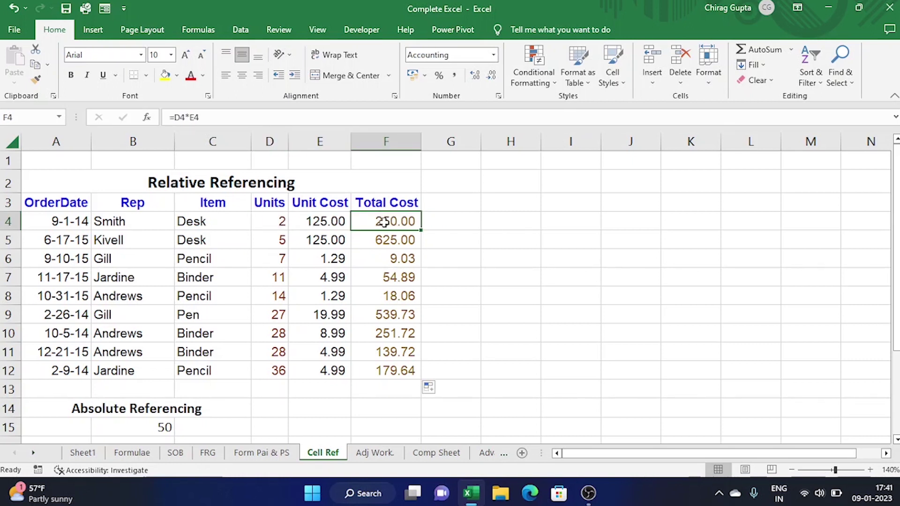
click(419, 240)
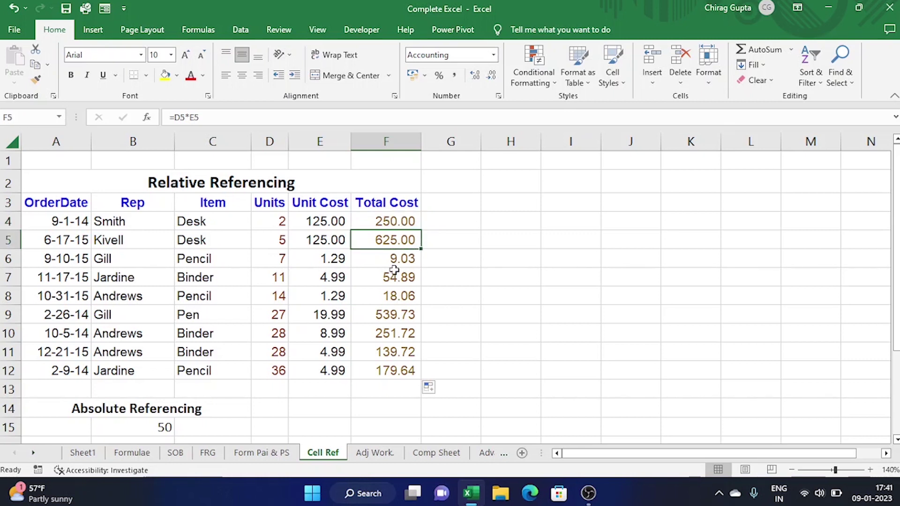
key(Up)
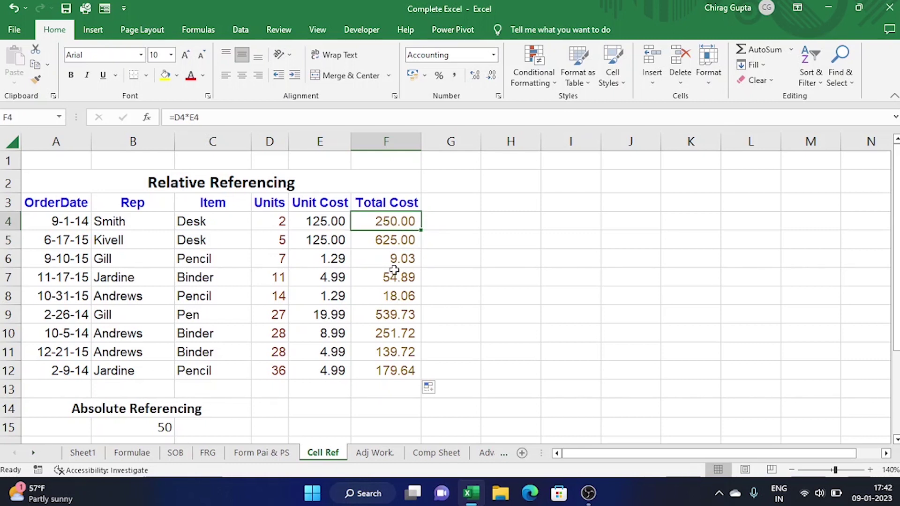
Step: Review the relative references row by row along the filled Total Cost column, returning to F4
key(Down)
key(Down)
key(Down)
key(Down)
key(Down)
key(Down)
key(Down)
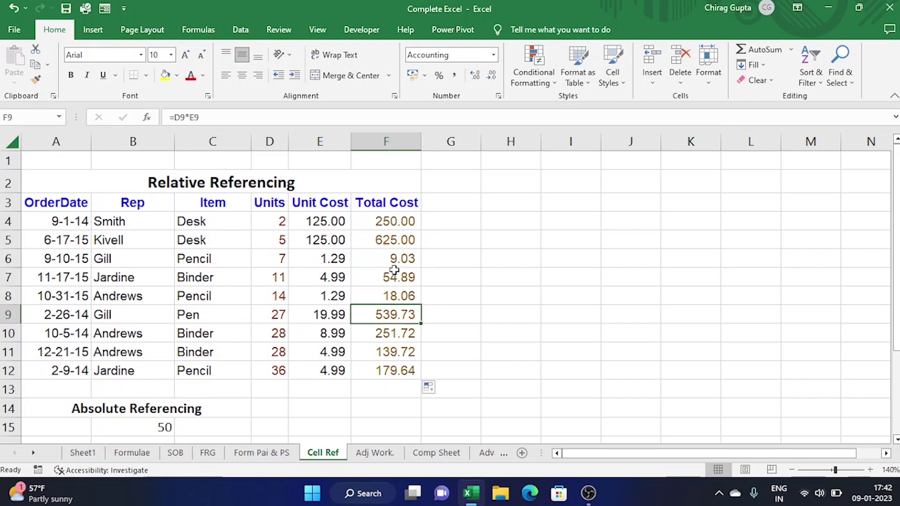
key(Up)
key(Up)
key(Up)
key(Up)
key(Up)
key(Up)
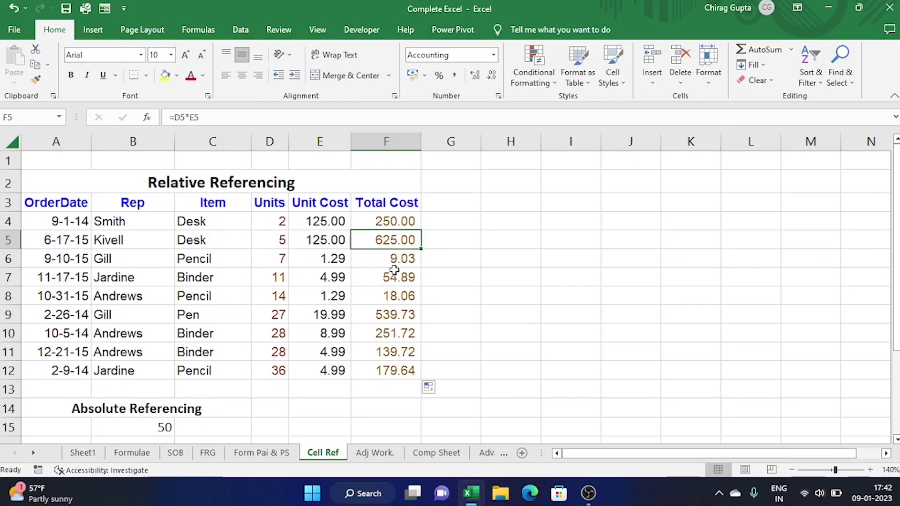
key(Down)
key(Down)
key(Down)
key(Down)
key(Down)
key(Down)
key(Down)
key(Down)
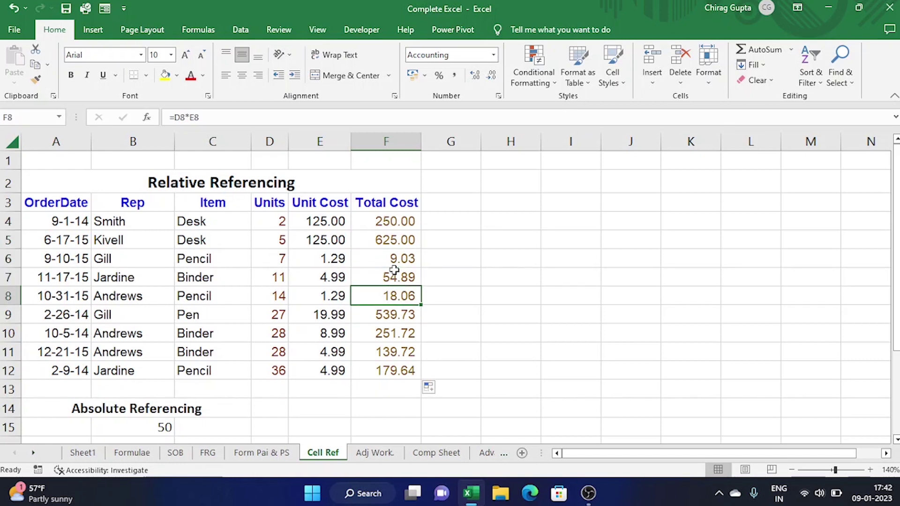
key(Up)
key(Up)
key(Up)
key(Up)
key(Up)
key(Up)
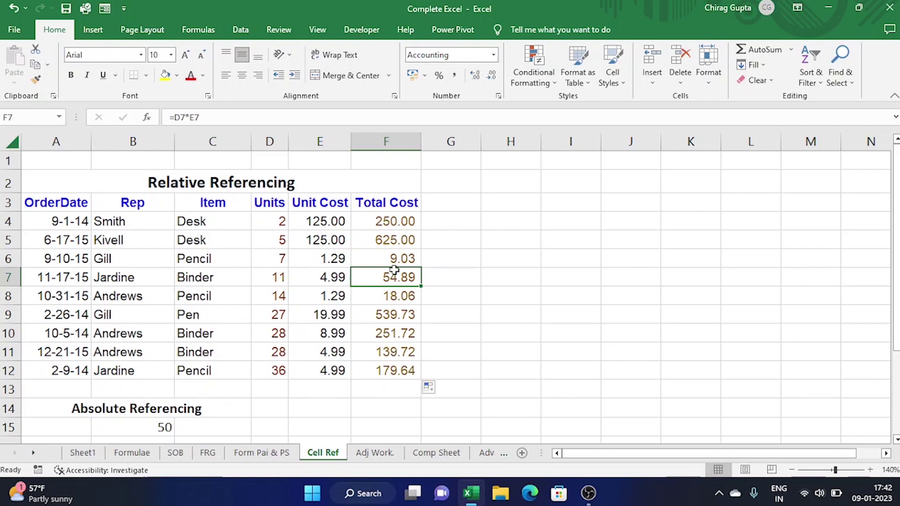
click(367, 223)
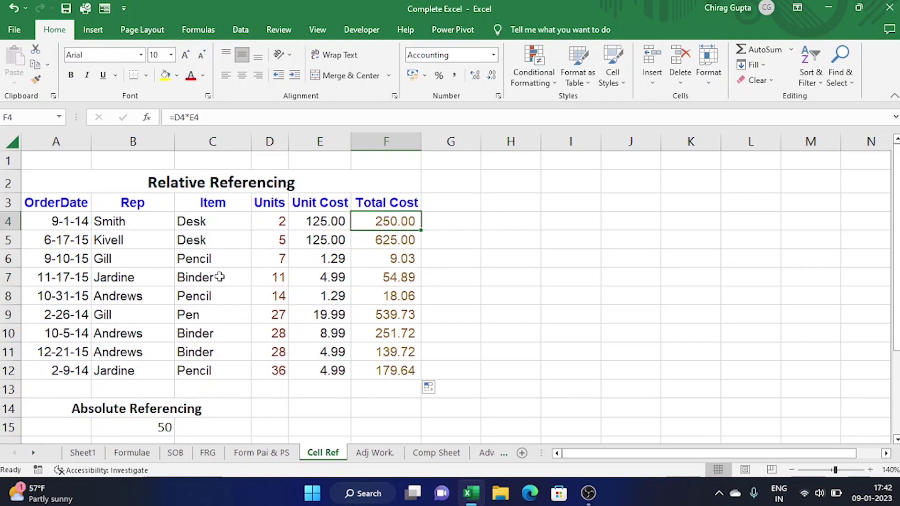
Step: Review the student marks table in the Absolute Referencing section, covering A16 to C21
scroll(125, 297, down, 2)
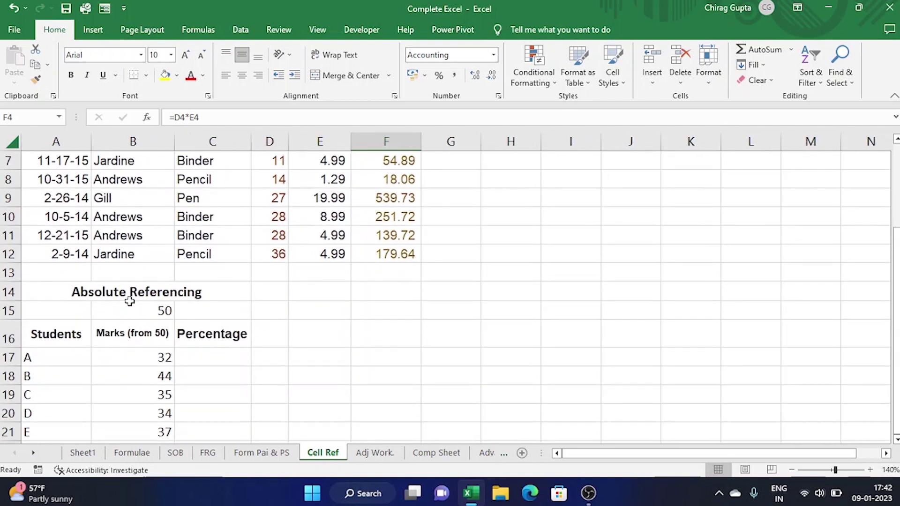
scroll(129, 301, down, 1)
click(185, 281)
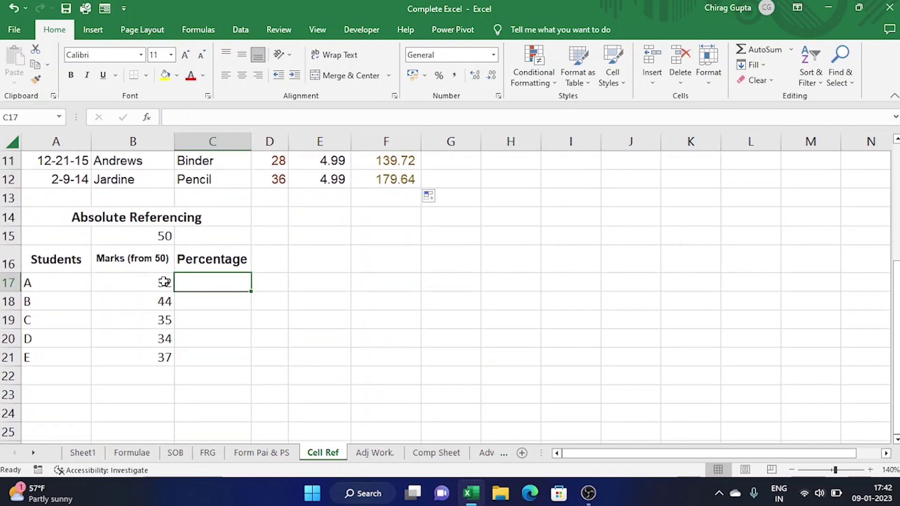
drag(73, 262, 201, 357)
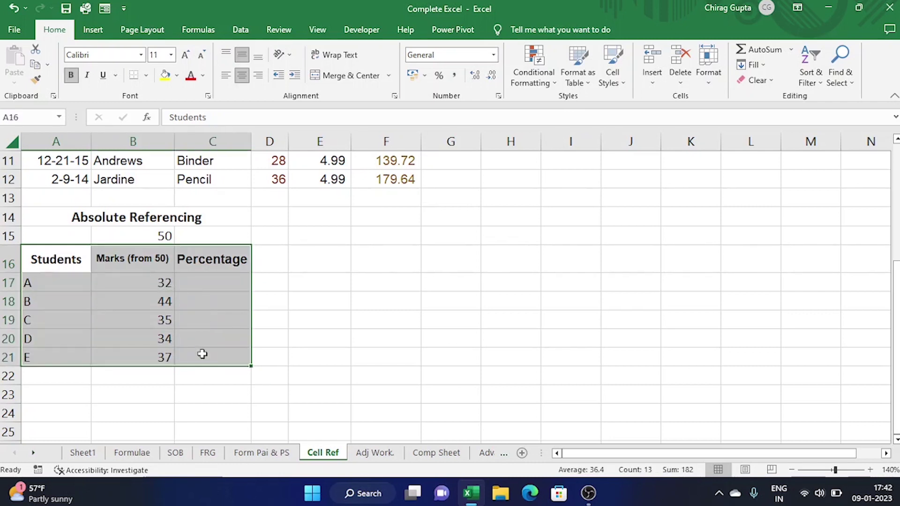
click(108, 258)
Step: Enter =(B17/B15)*100 in C17 to calculate student A's percentage from the marks and the maximum in B15
click(210, 293)
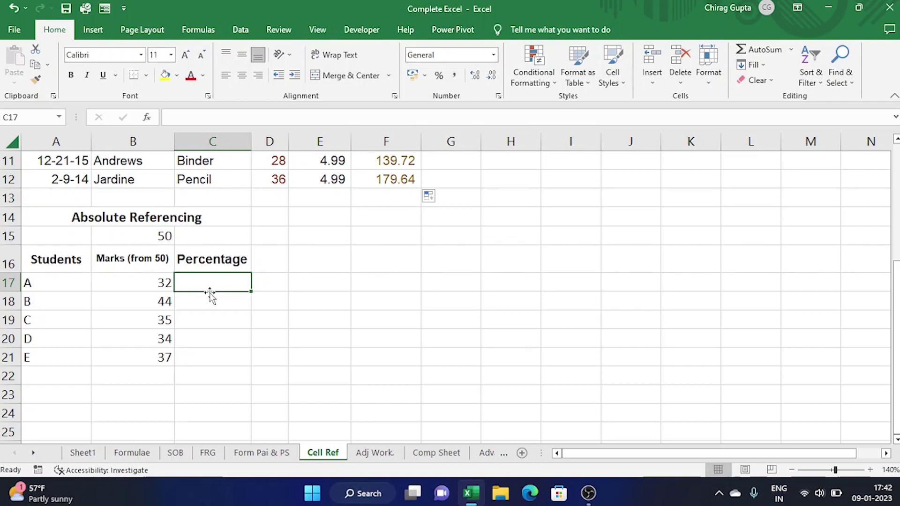
text(=)
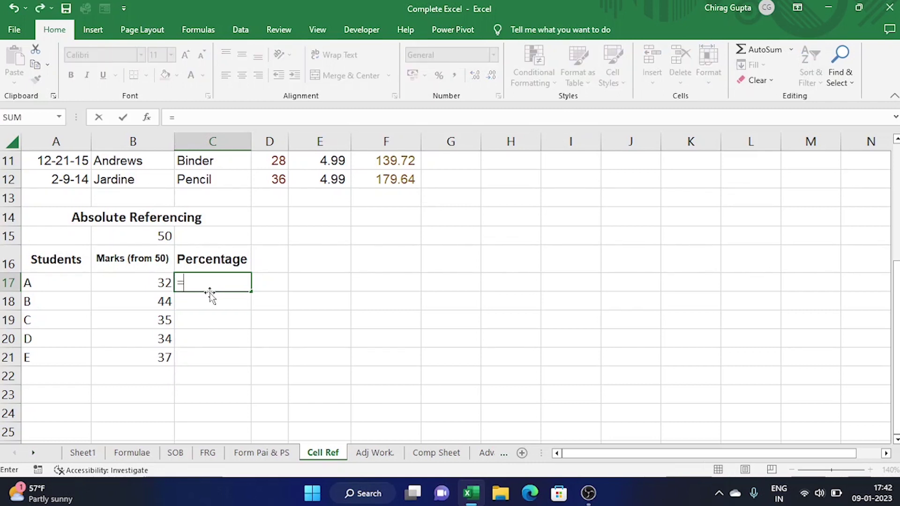
click(156, 281)
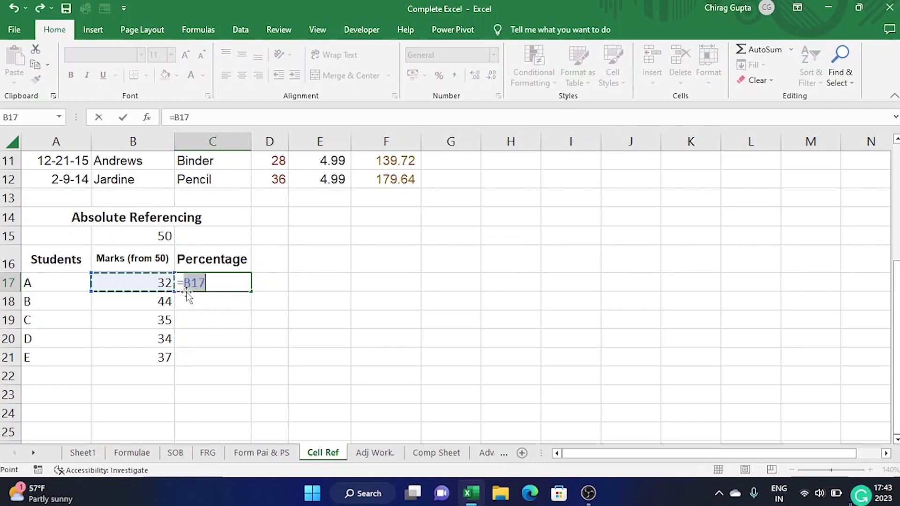
text(/)
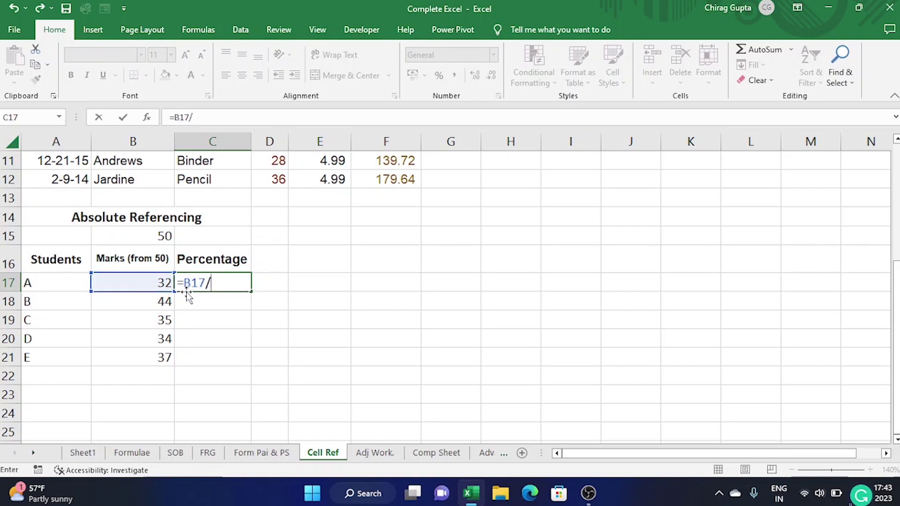
click(154, 234)
text())
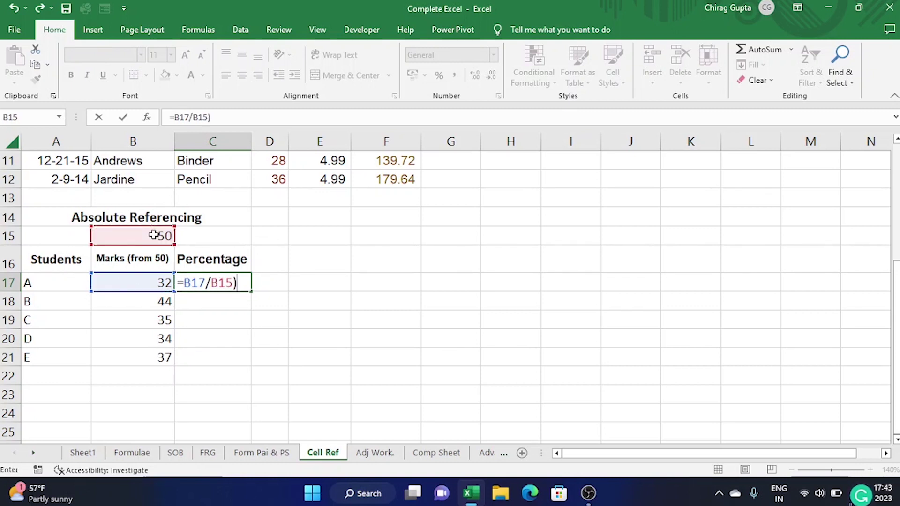
click(183, 283)
text(()
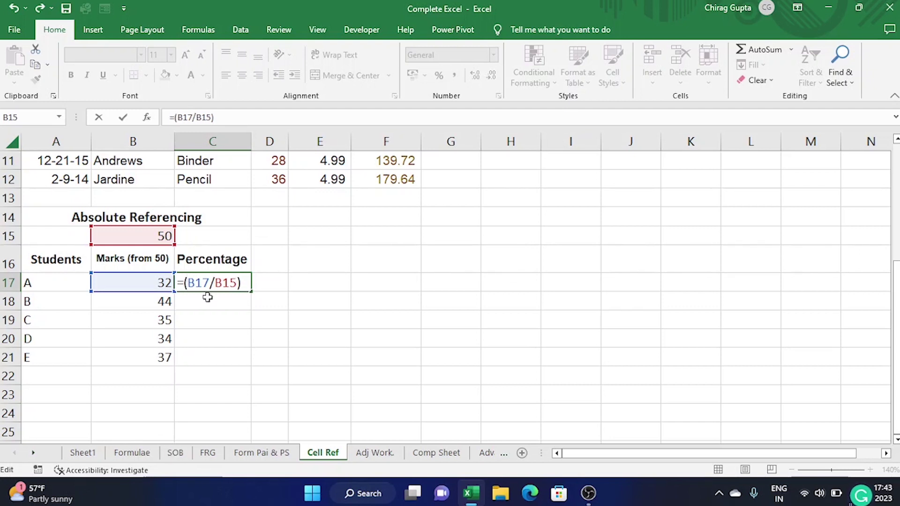
click(243, 283)
text(*100)
key(Return)
Step: Check the references in C17's formula and fill it down through C21 with B15 still relative
click(225, 279)
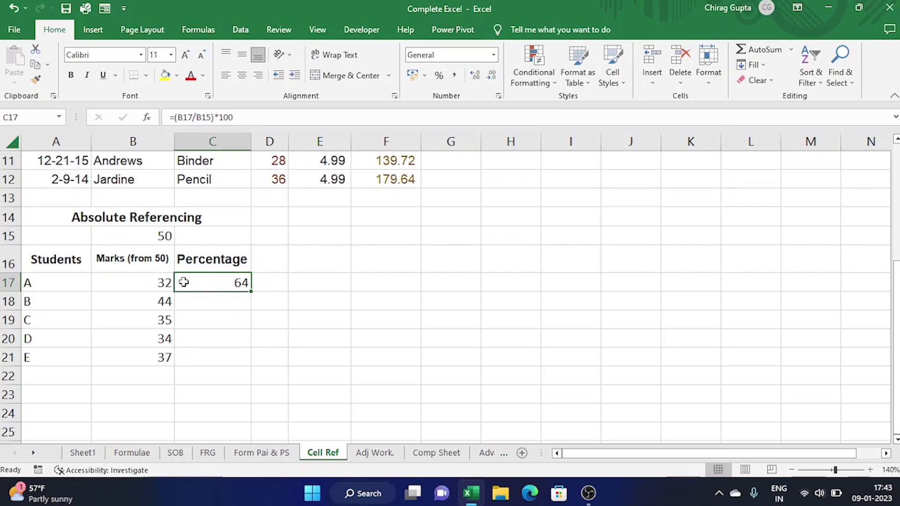
double_click(211, 281)
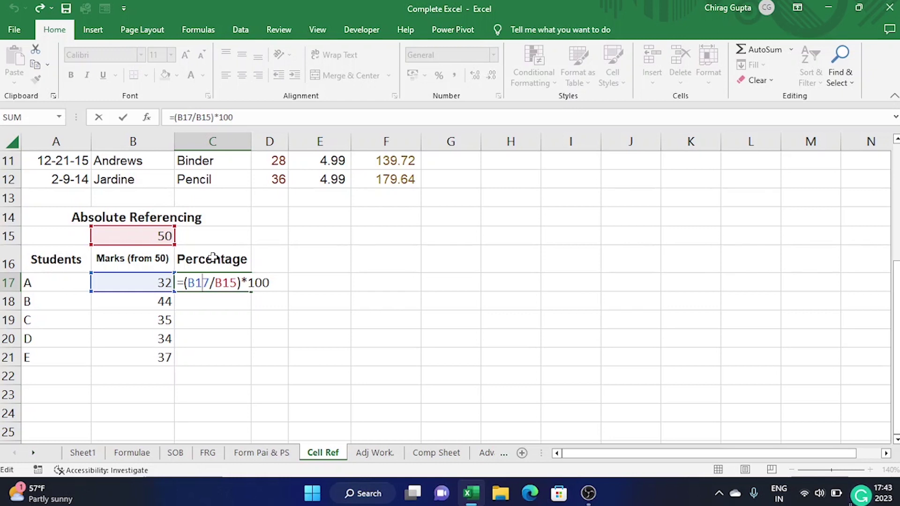
key(Return)
click(237, 284)
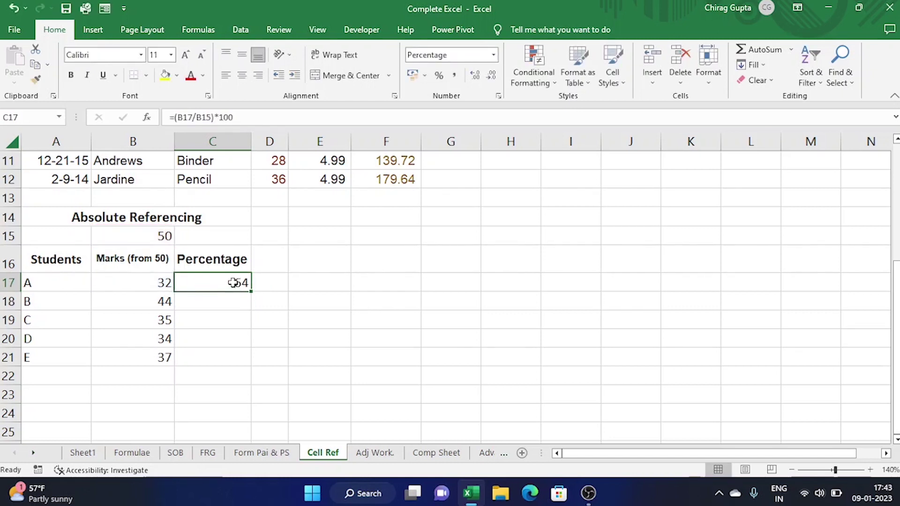
drag(248, 290, 246, 369)
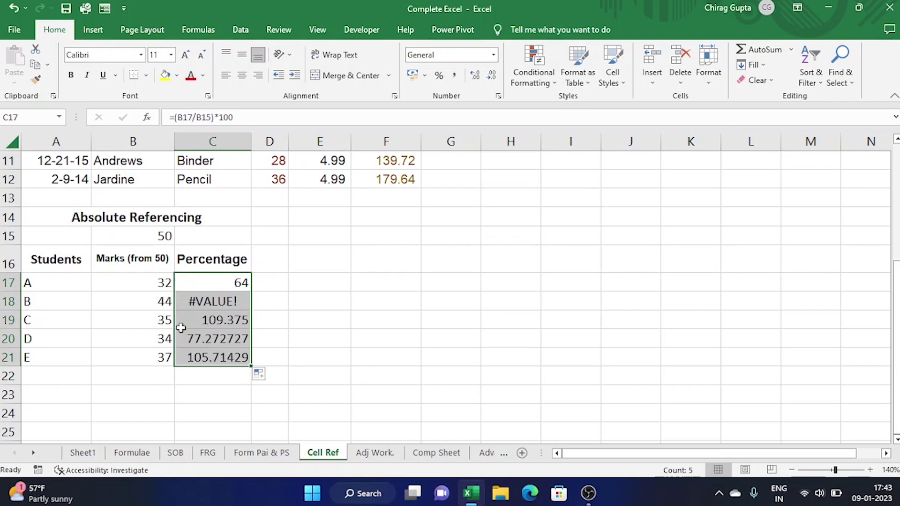
Step: Inspect the filled Percentage formulas in C17 to C19 to see how the divisor reference shifts with each row
click(207, 303)
click(227, 317)
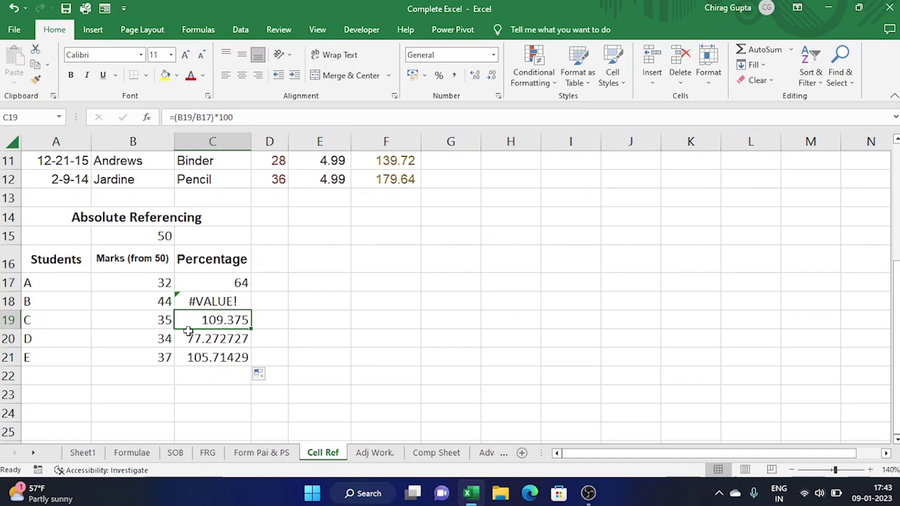
click(201, 281)
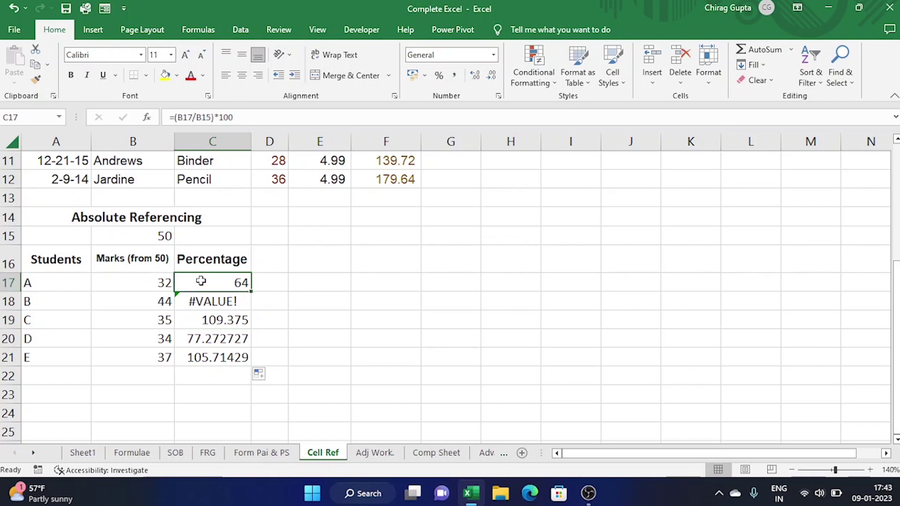
key(Down)
key(Down)
key(Up)
key(Up)
key(Up)
key(Down)
key(Down)
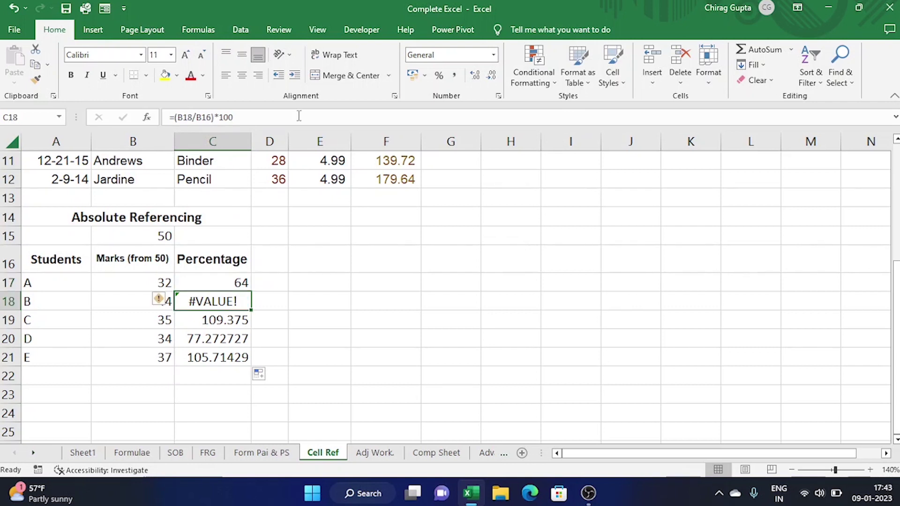
Step: Reveal the cells that C18's formula refers to and leave the formula as it is
double_click(227, 299)
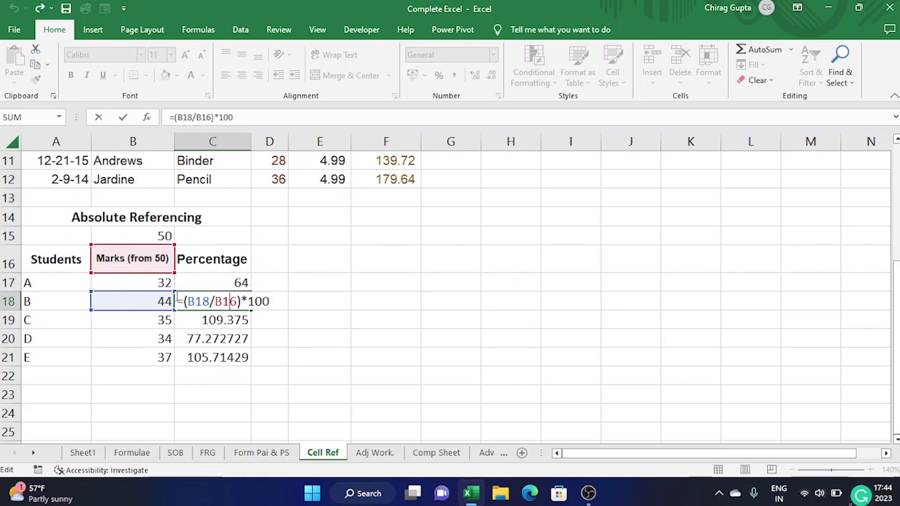
key(Return)
click(192, 301)
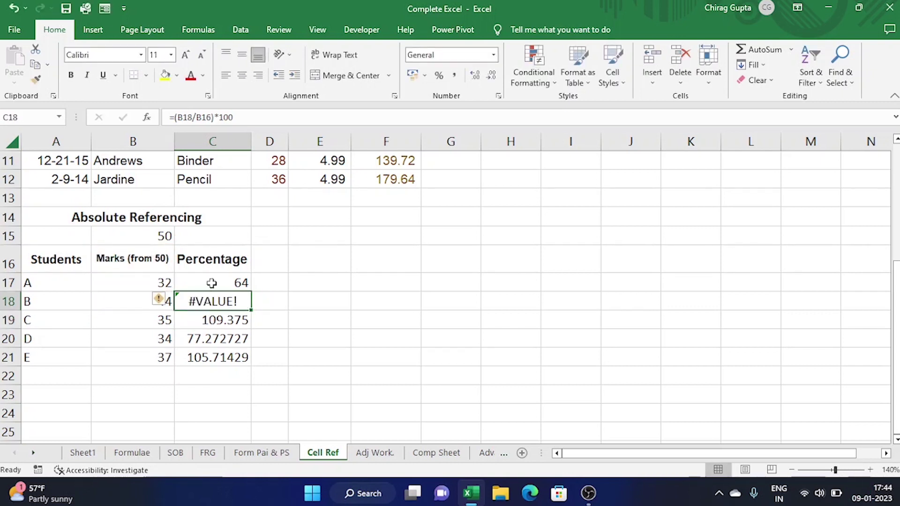
Step: Go through the Percentage formulas from C17 to C21 and back, comparing their divisors with the maximum marks in B15
click(211, 283)
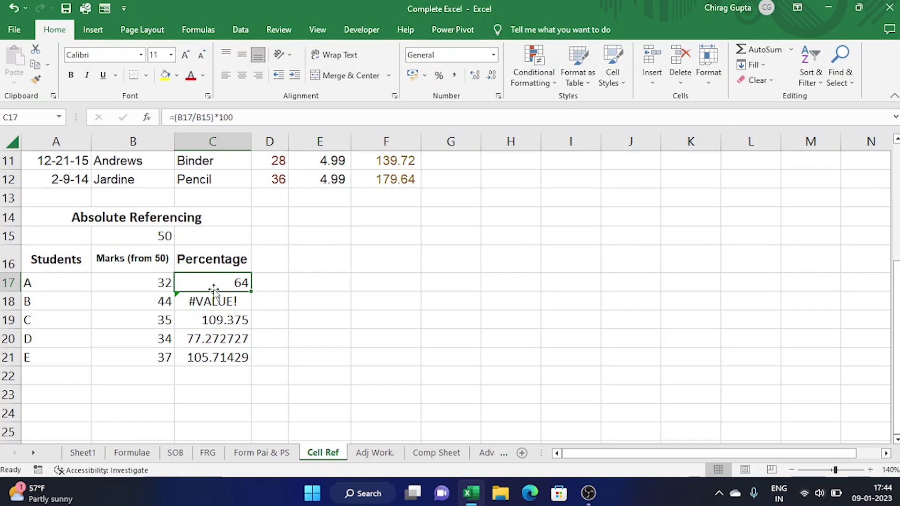
key(Down)
key(Down)
key(Down)
key(Down)
key(Up)
key(Up)
key(Up)
key(Up)
click(145, 237)
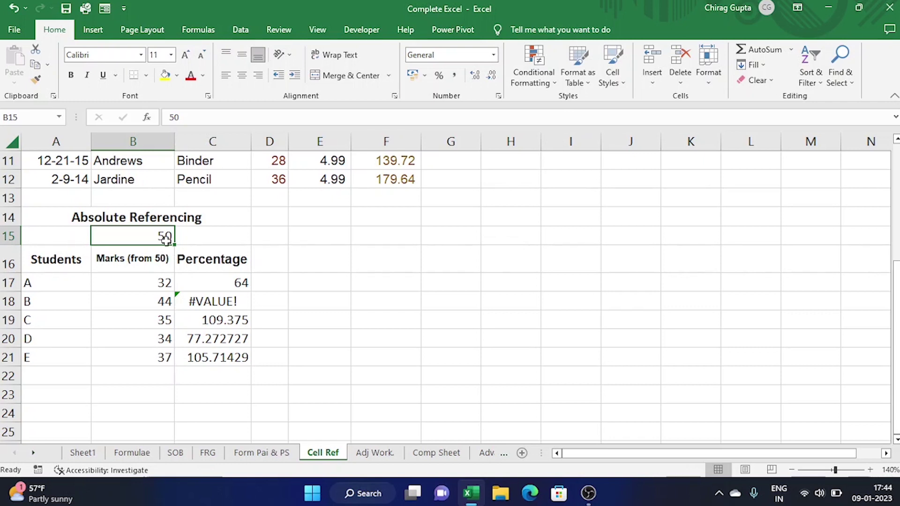
Step: Make the B15 reference in C17's formula absolute so that it reads =(B17/$B$15)*100
click(195, 277)
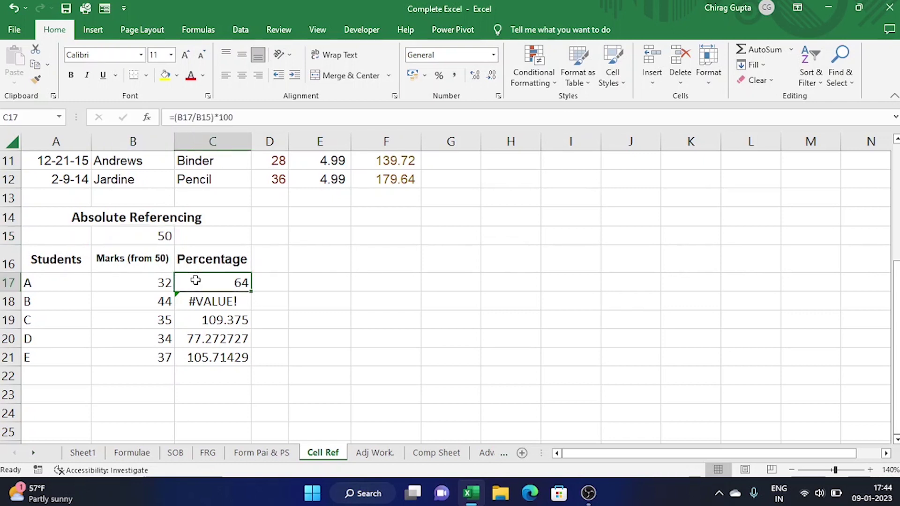
click(204, 115)
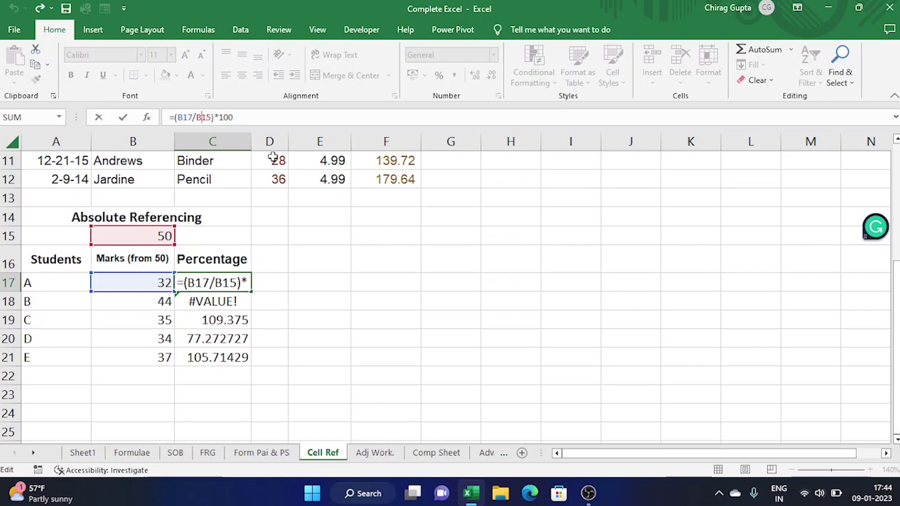
text($)
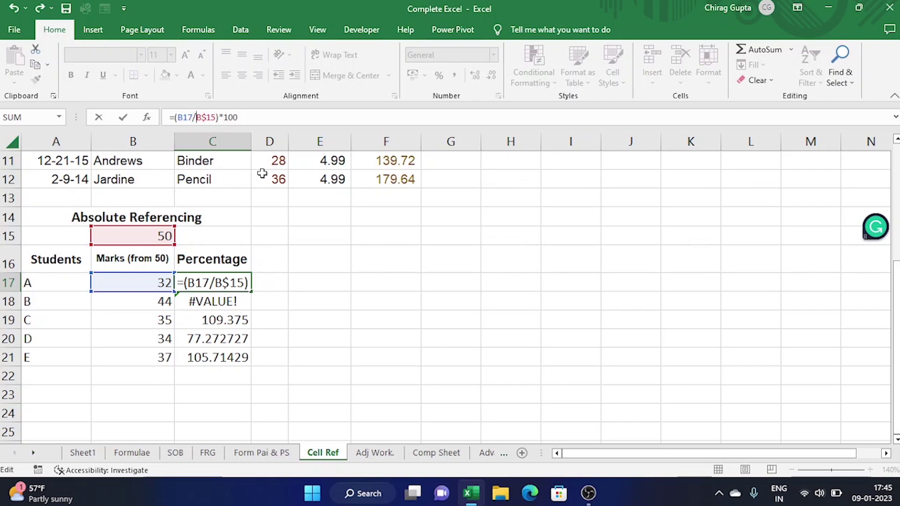
text($)
key(Return)
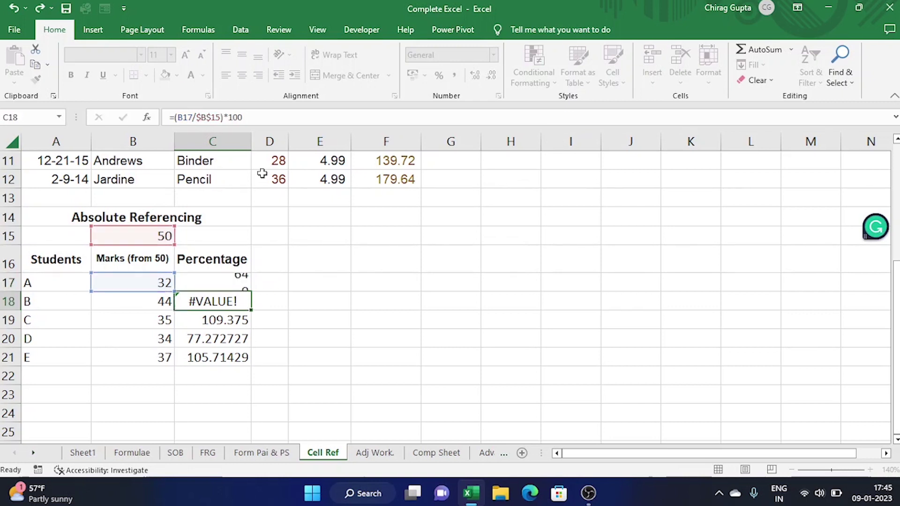
Step: Fill the Percentage formula with the absolute $B$15 reference from C17 down through C21
click(243, 281)
drag(251, 292, 252, 361)
Step: Check the Percentage formulas in C18 to C20 against their marks in column B and the fixed $B$15 reference
click(227, 305)
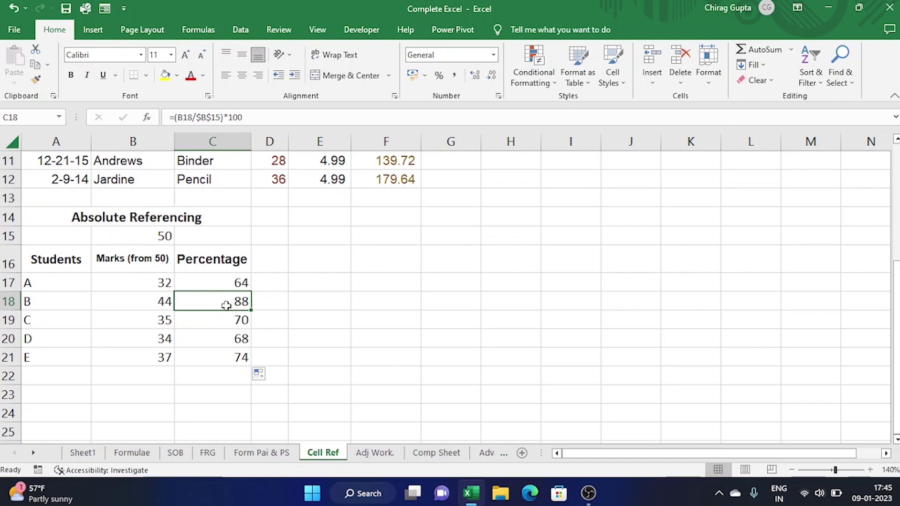
click(132, 326)
click(219, 326)
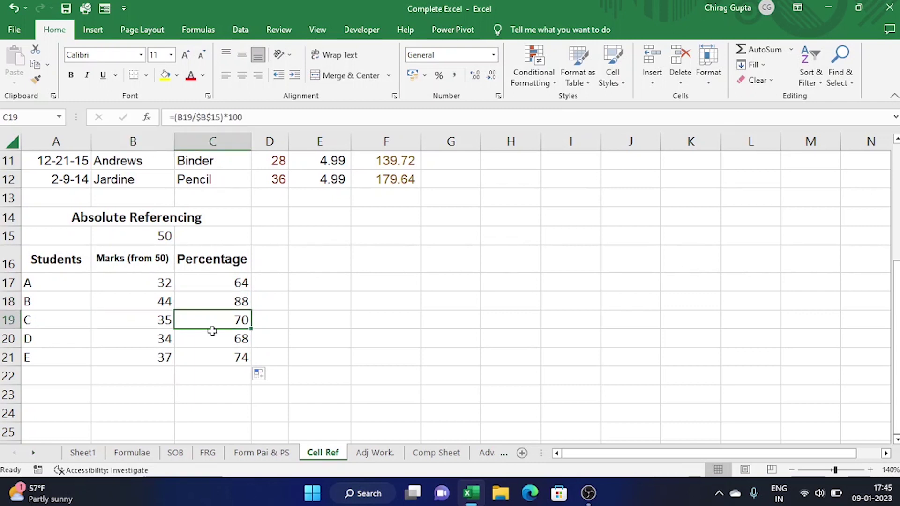
click(164, 338)
click(243, 336)
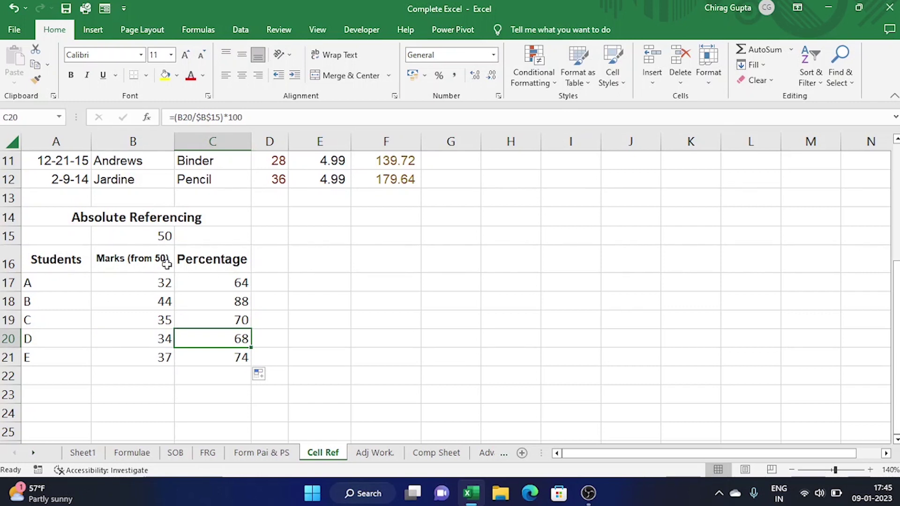
scroll(167, 264, up, 4)
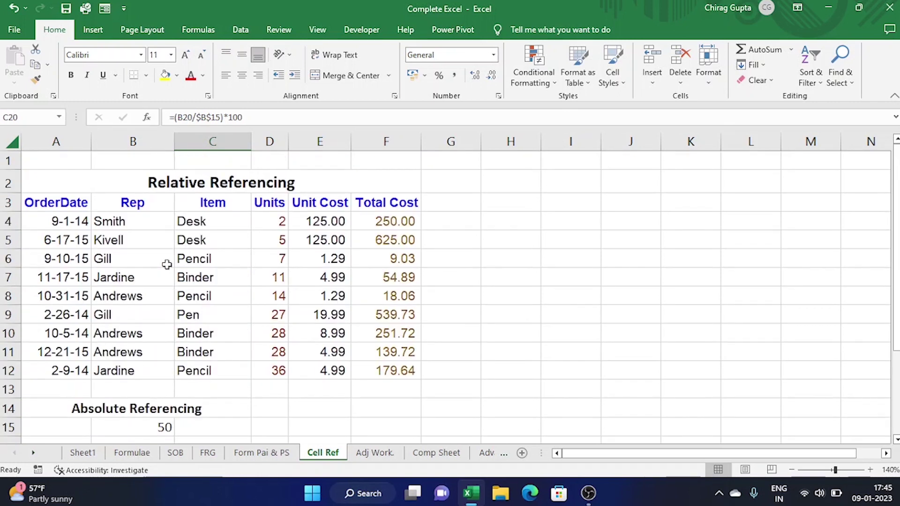